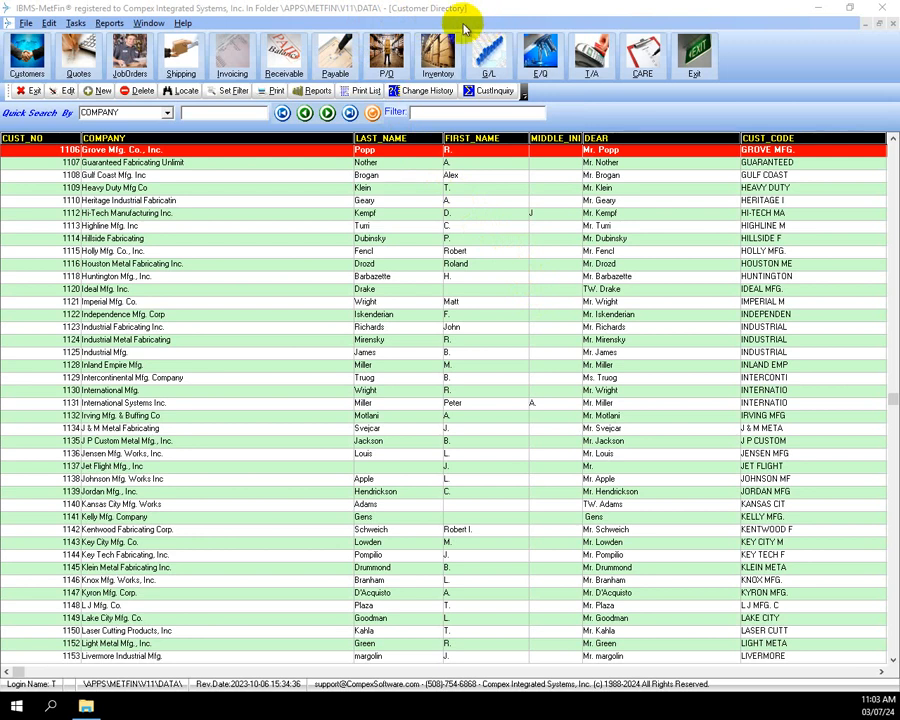
Review the quick search sort options and filter criteria, leaving the sort on COMPANY
{"action": "left_click", "coordinate": [168, 112]}
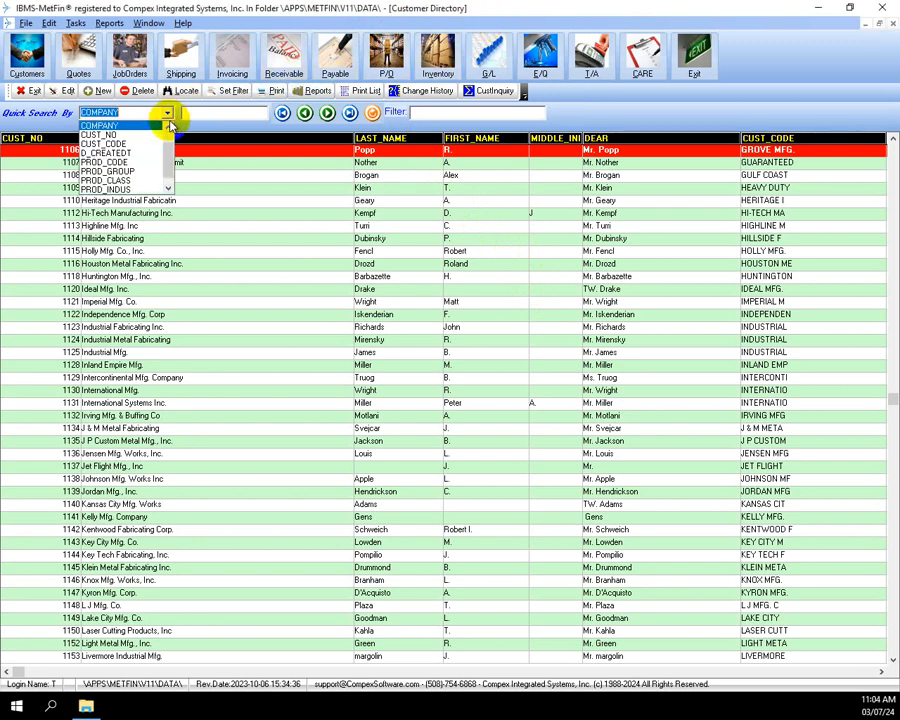
{"action": "left_click", "coordinate": [168, 127]}
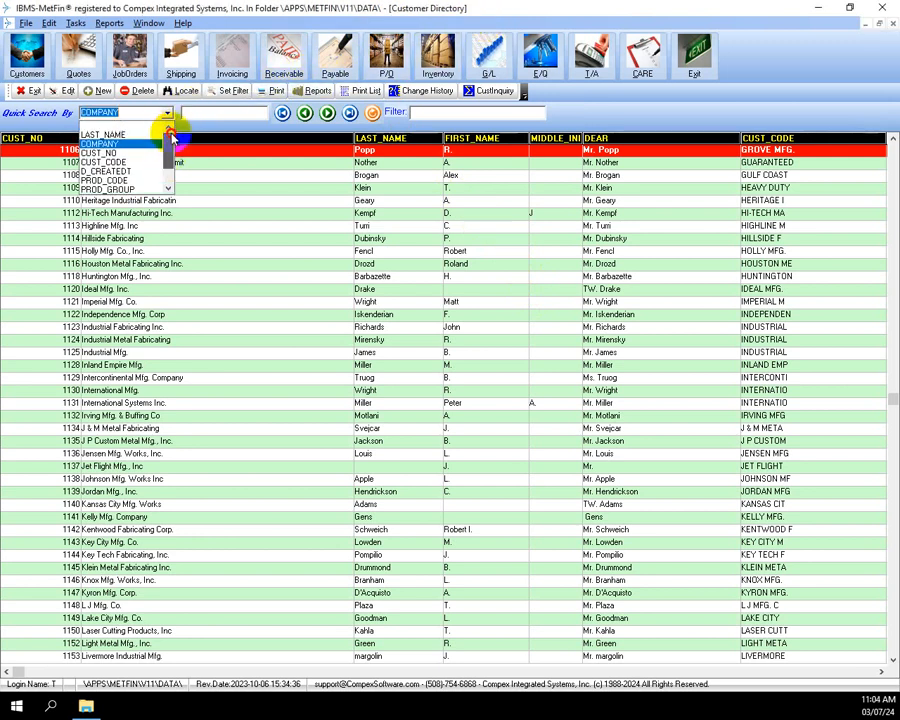
{"action": "left_click_drag", "start_coordinate": [174, 162], "coordinate": [172, 183]}
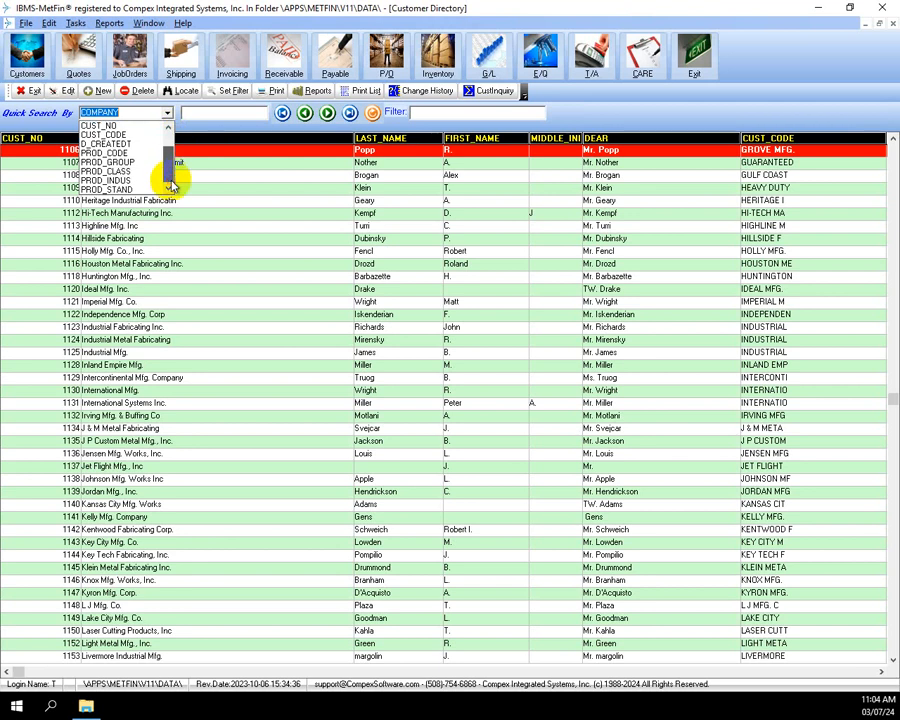
{"action": "left_click", "coordinate": [251, 222]}
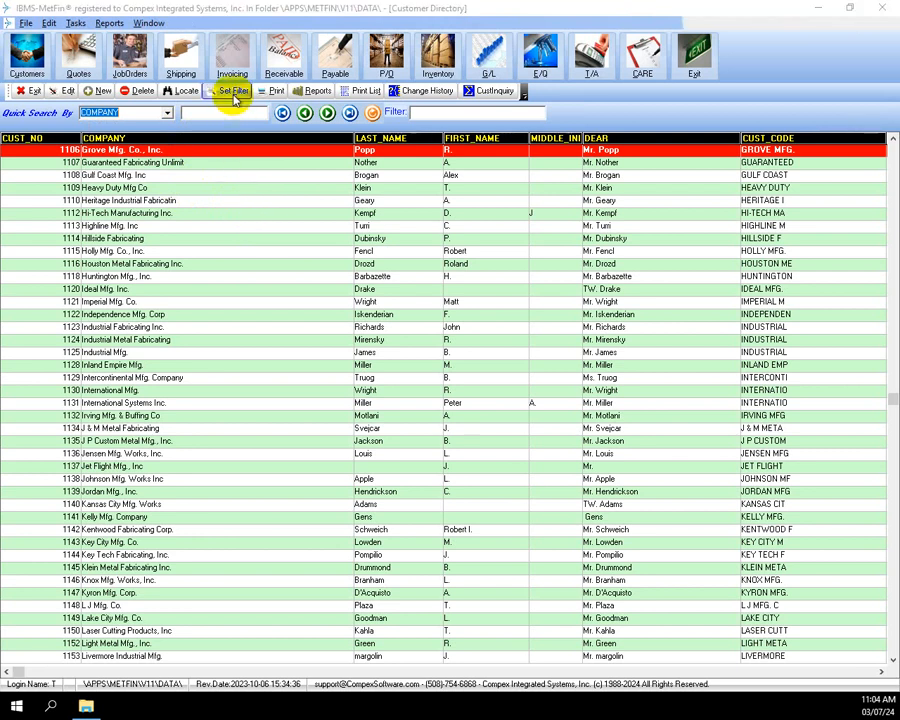
{"action": "left_click", "coordinate": [234, 93]}
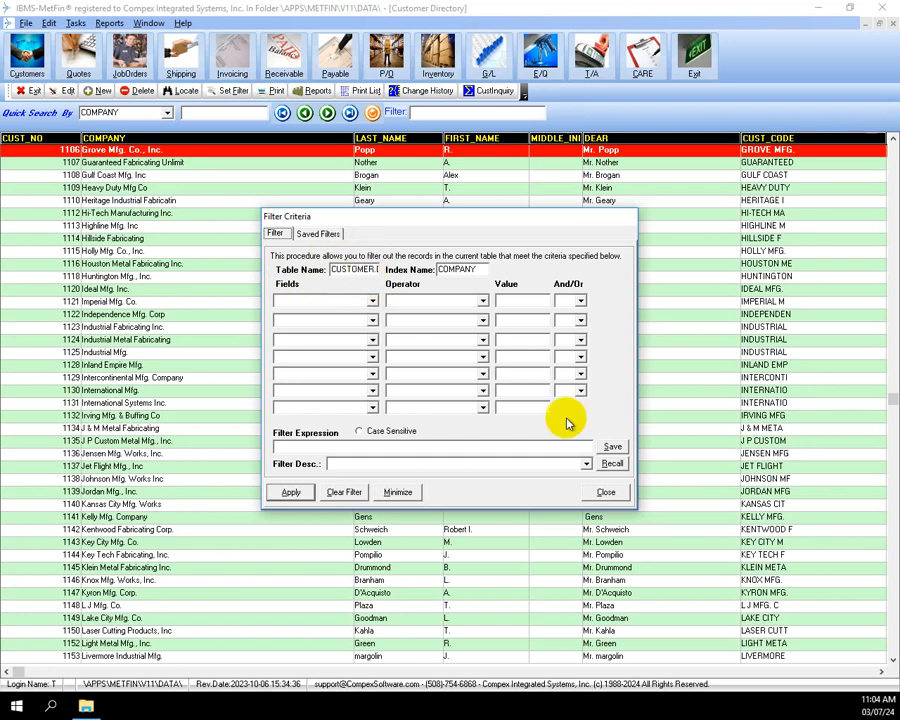
{"action": "left_click", "coordinate": [606, 492]}
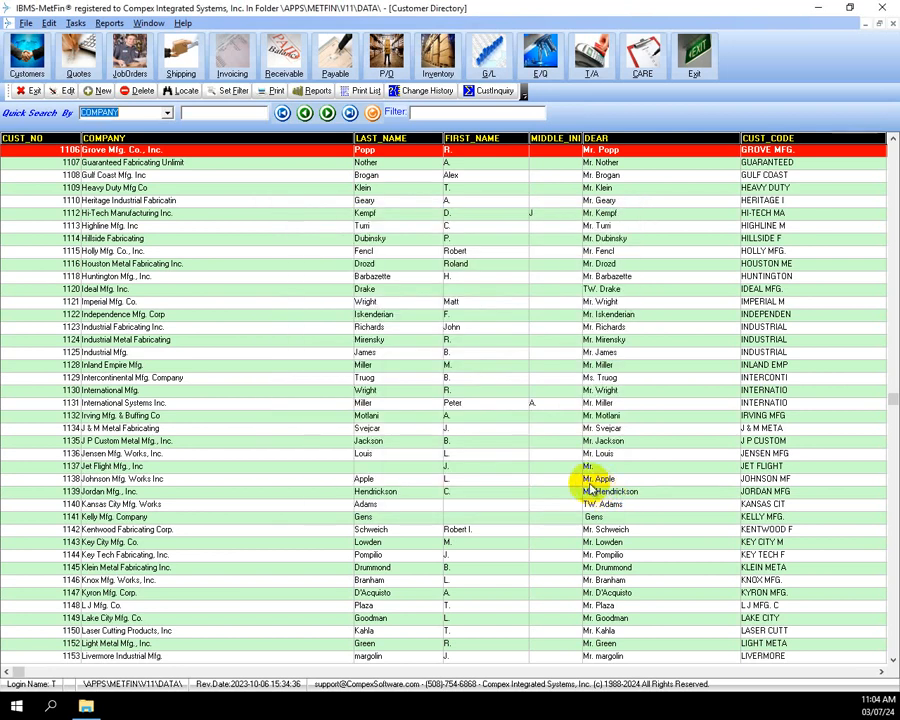
Open Grove Mfg. Co., Inc.'s record and confirm its First field maps to FIRST_NAME
{"action": "left_click", "coordinate": [64, 93]}
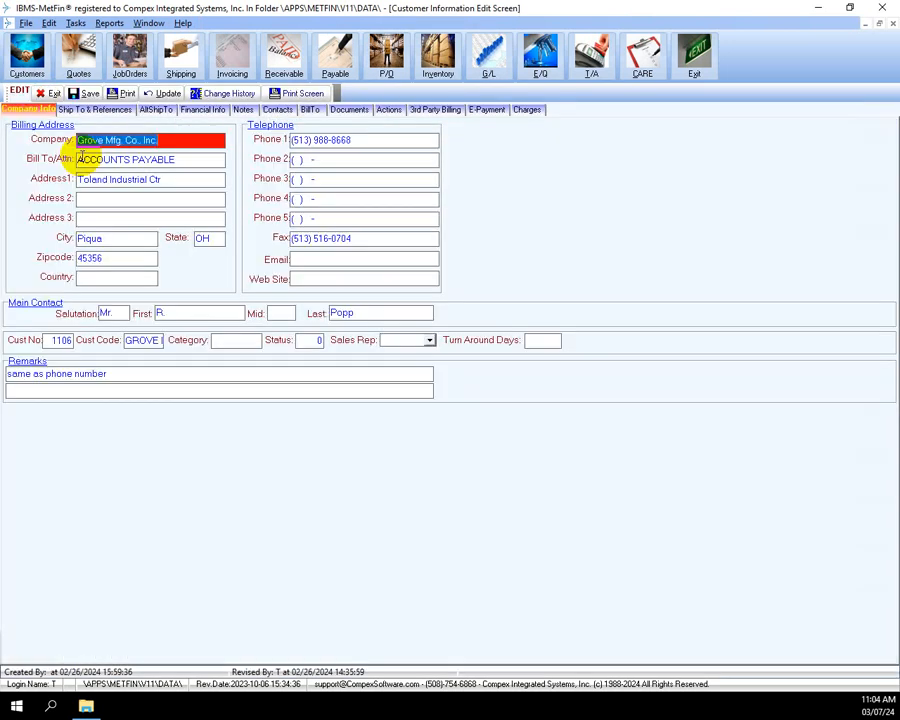
{"action": "left_click", "coordinate": [212, 313]}
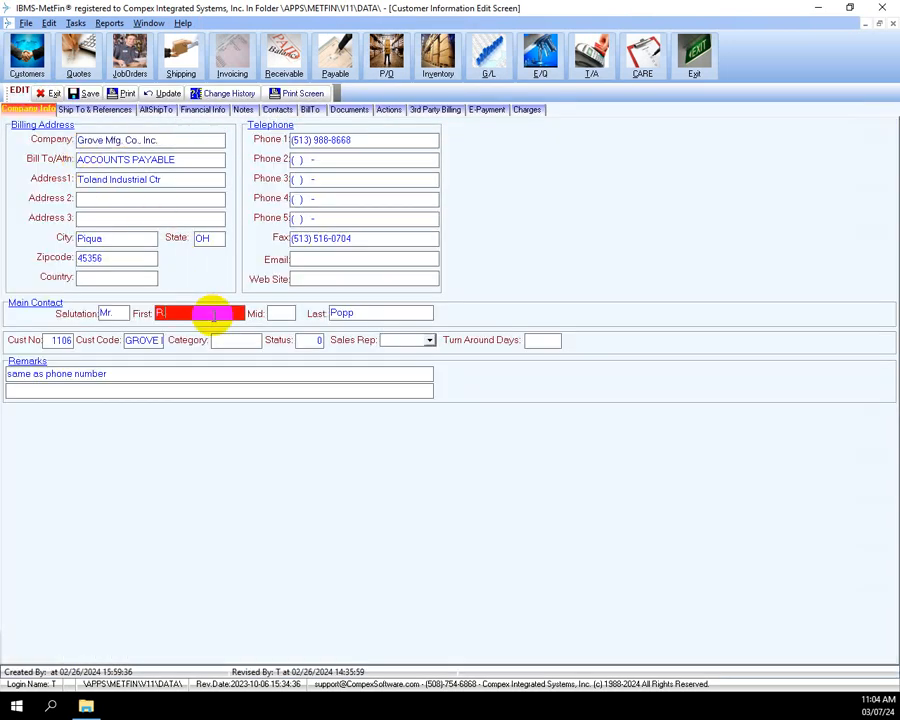
{"action": "right_click", "coordinate": [212, 313]}
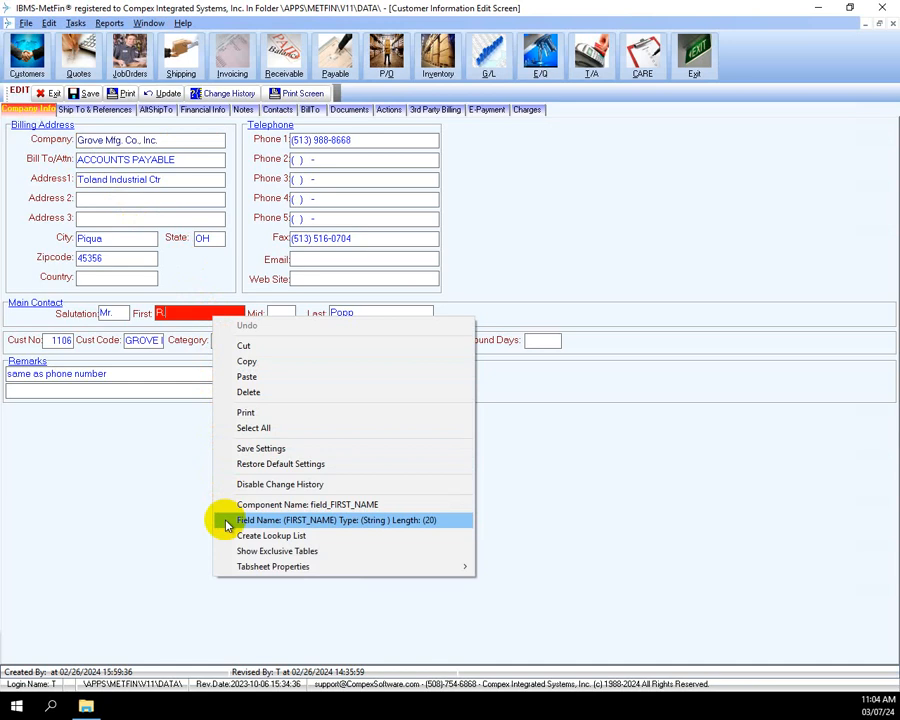
{"action": "left_click", "coordinate": [160, 492]}
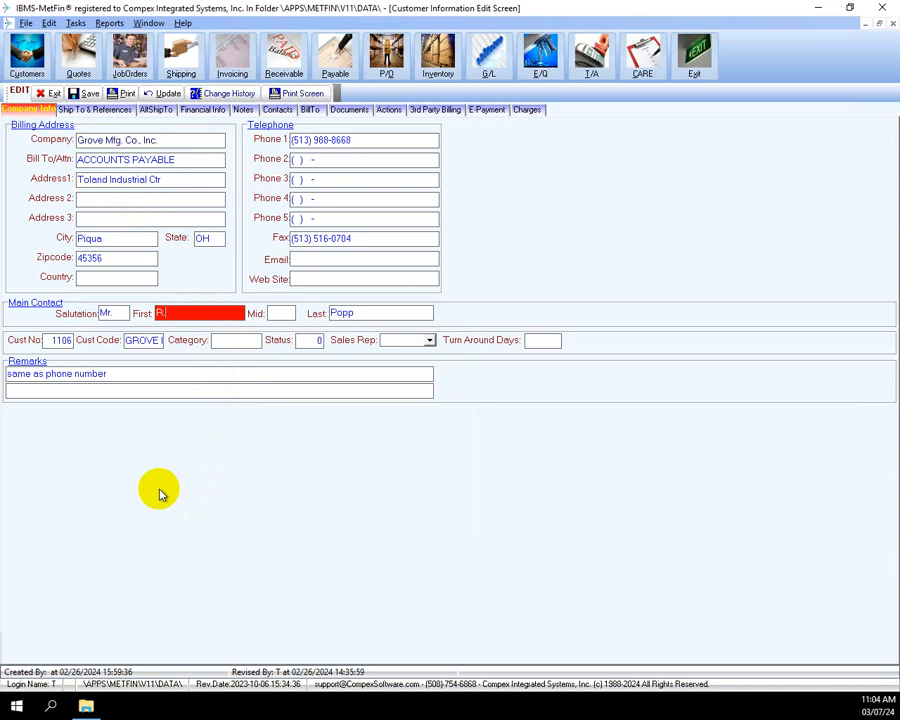
Launch Re-Index System Files and display the CUSTOMER table's index expressions
{"action": "left_click", "coordinate": [75, 23]}
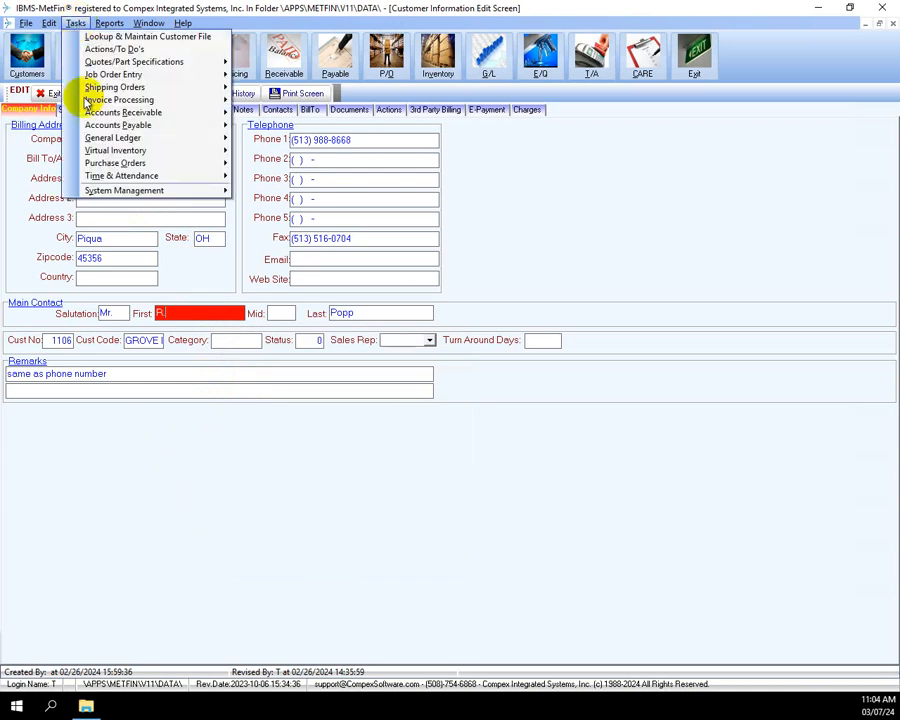
{"action": "mouse_move", "coordinate": [120, 190]}
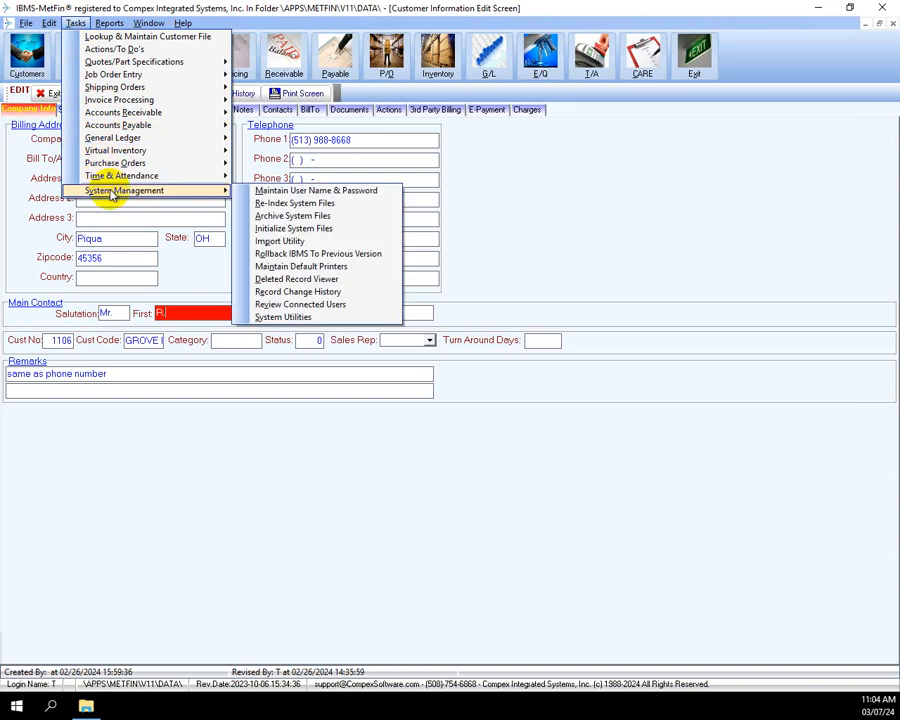
{"action": "left_click", "coordinate": [265, 204]}
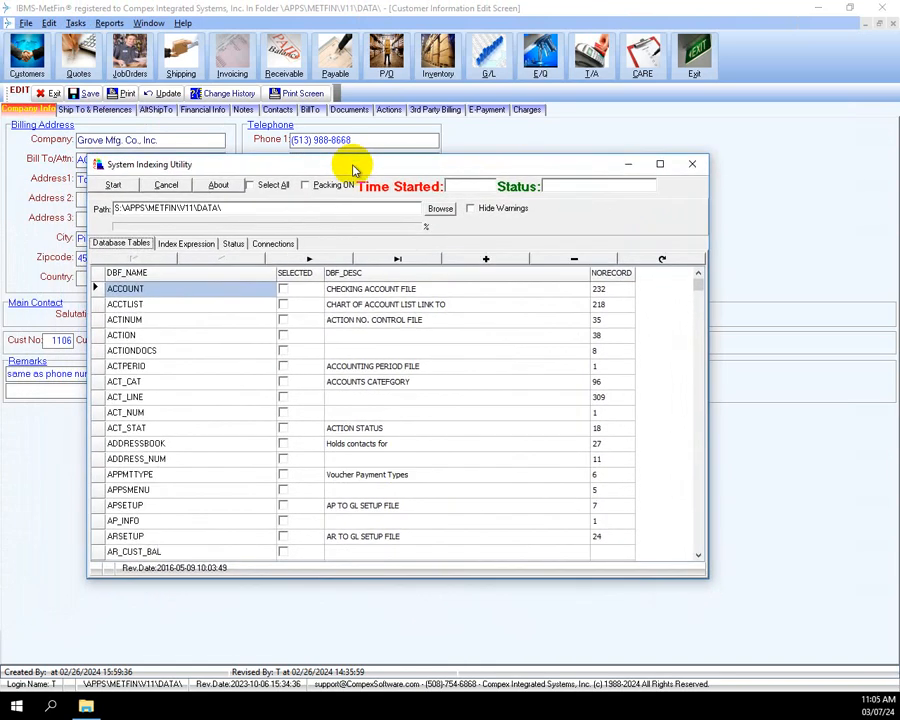
{"action": "left_click", "coordinate": [699, 484]}
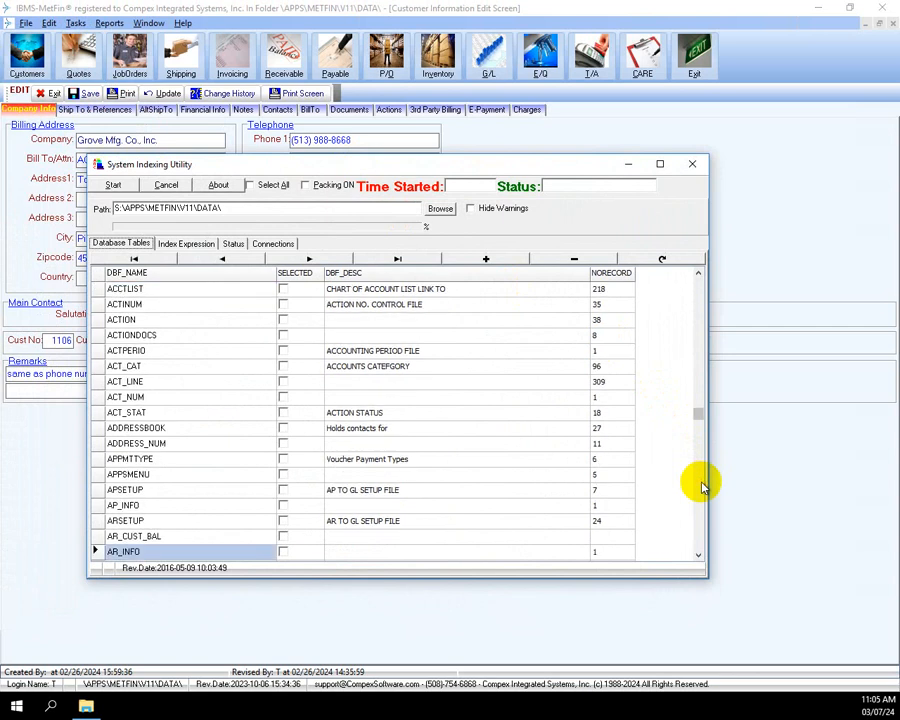
{"action": "scroll", "coordinate": [704, 487], "scroll_direction": "down", "scroll_amount": 10}
{"action": "scroll", "coordinate": [704, 487], "scroll_direction": "down", "scroll_amount": 5}
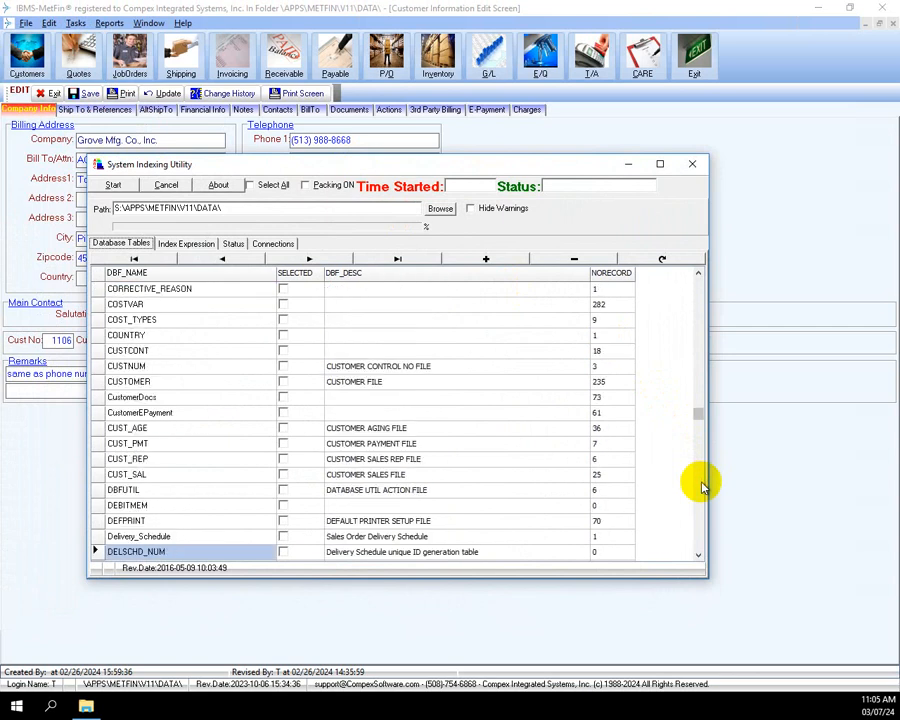
{"action": "left_click", "coordinate": [135, 382]}
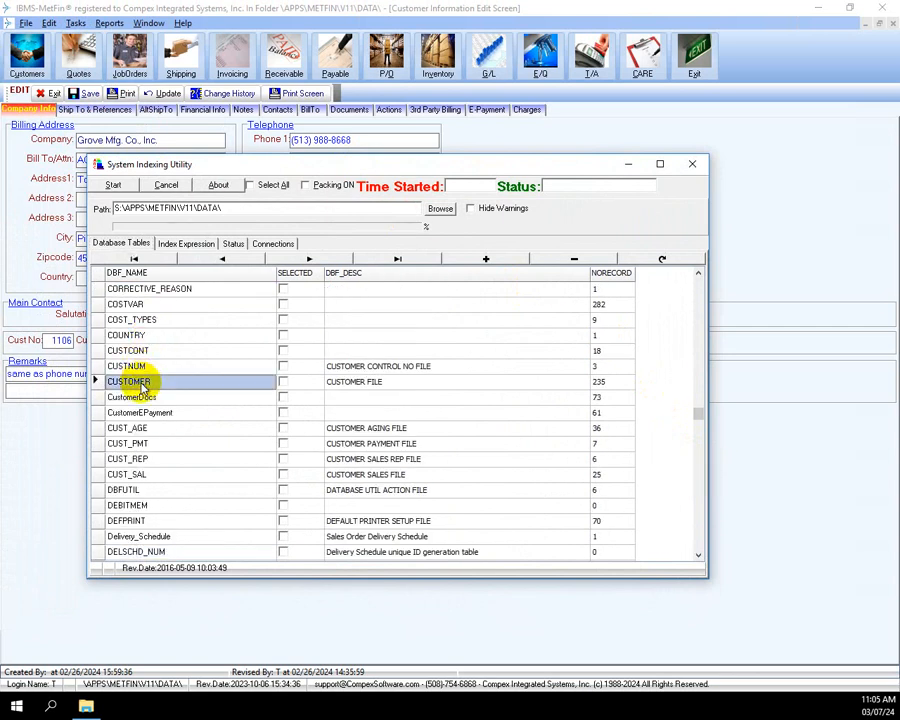
{"action": "left_click", "coordinate": [189, 244]}
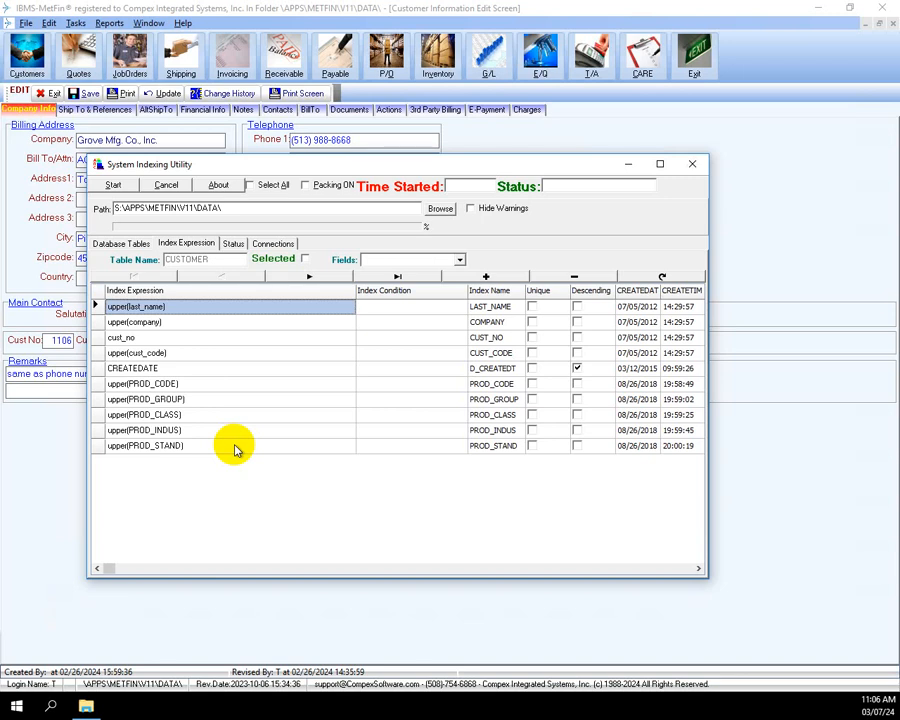
Append a new blank index row below PROD_STAND in the CUSTOMER index list
{"action": "left_click", "coordinate": [485, 277]}
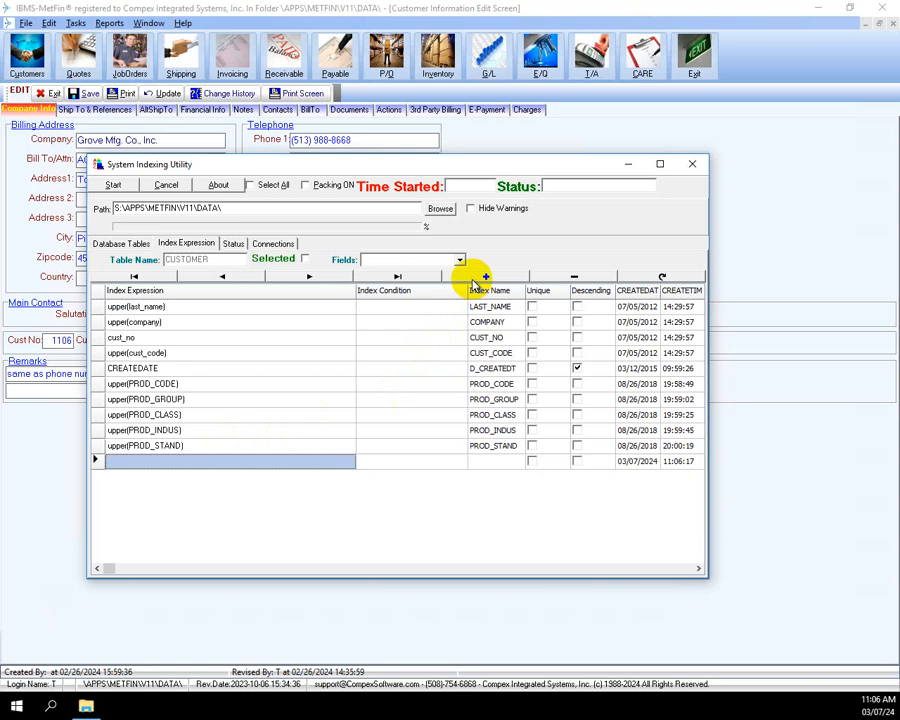
Define index upper(first_name) named FIRST_NAME and mark CUSTOMER as Selected for indexing
{"action": "left_click", "coordinate": [200, 464]}
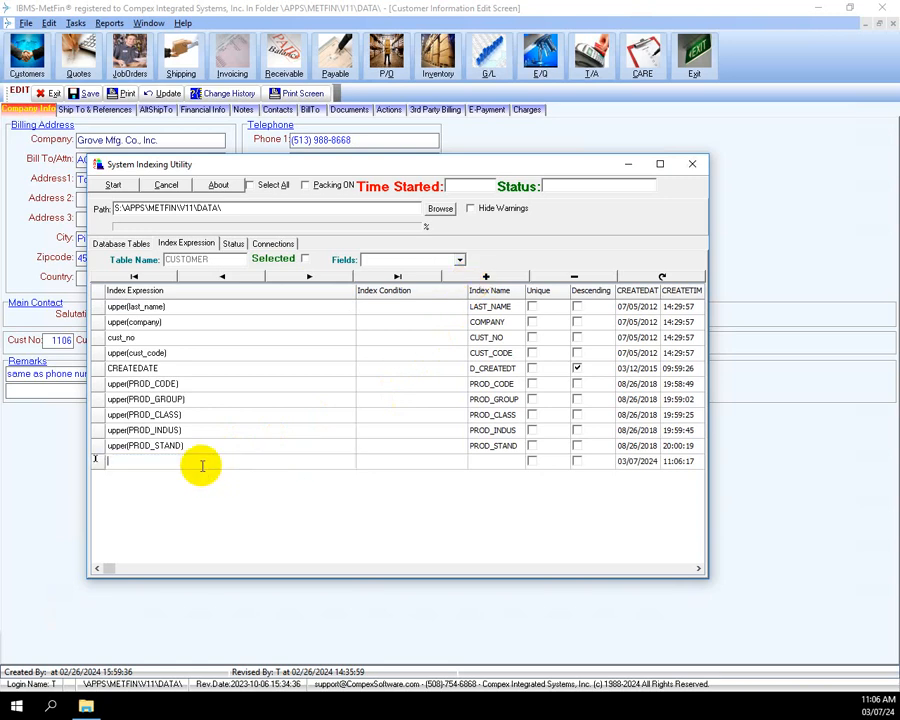
{"action": "type", "text": "upper(first_name)"}
{"action": "key", "text": "Tab"}
{"action": "key", "text": "Tab"}
{"action": "type", "text": "F"}
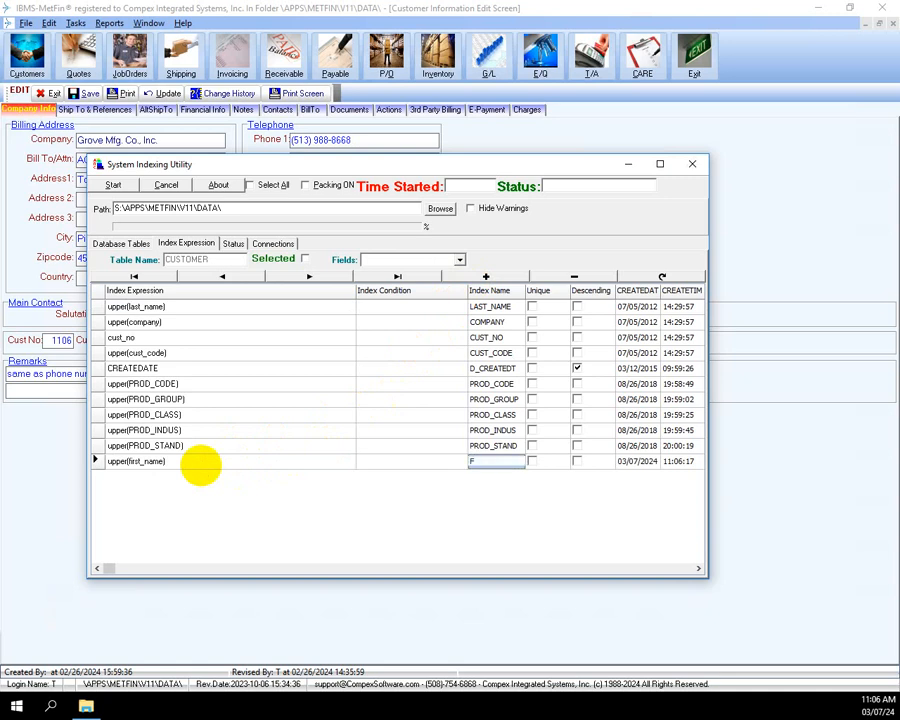
{"action": "type", "text": "IRST_NAME"}
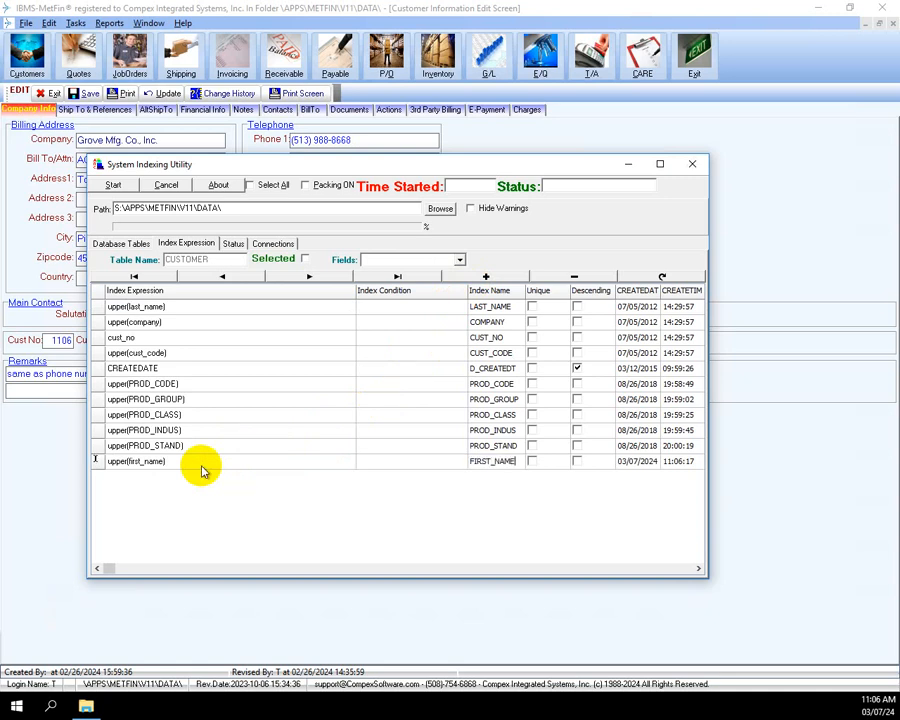
{"action": "left_click", "coordinate": [205, 450]}
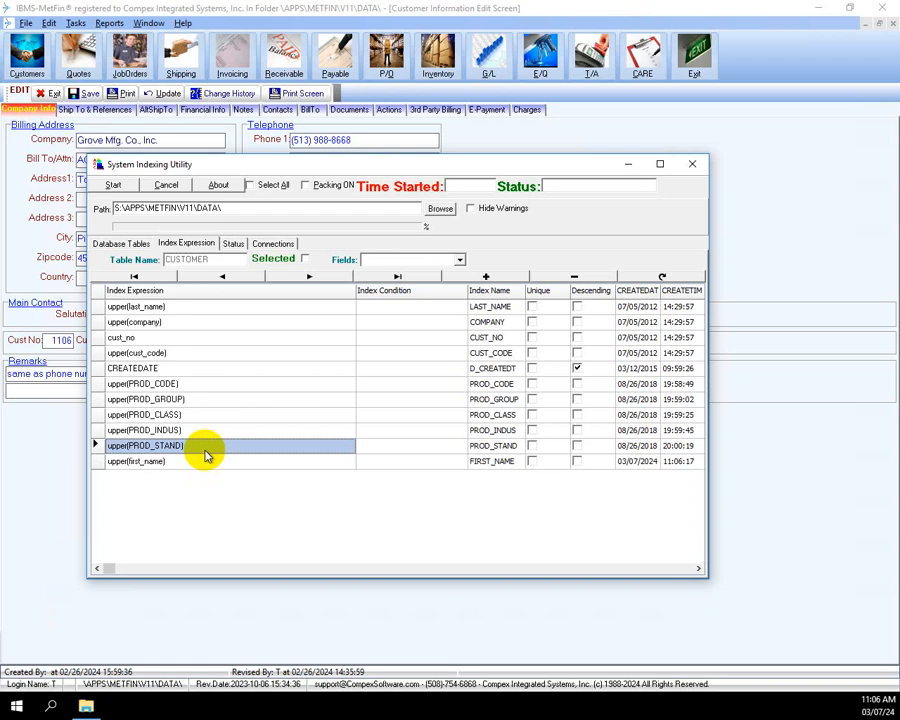
{"action": "left_click", "coordinate": [303, 260]}
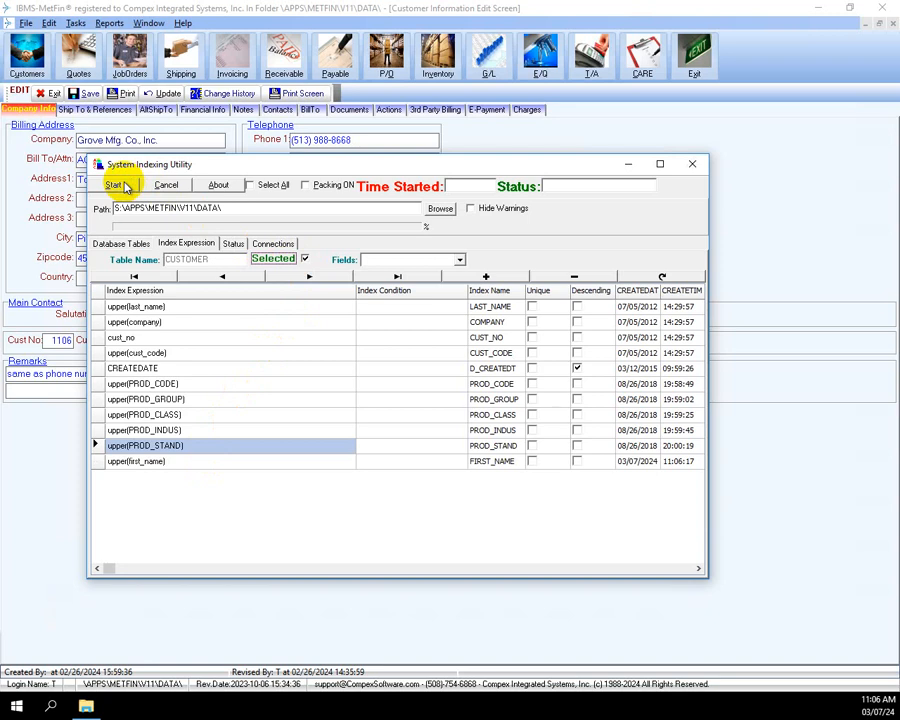
Run the re-index, acknowledge the Error 7008 table-open failure, and exit the main MetFin window
{"action": "left_click", "coordinate": [115, 185]}
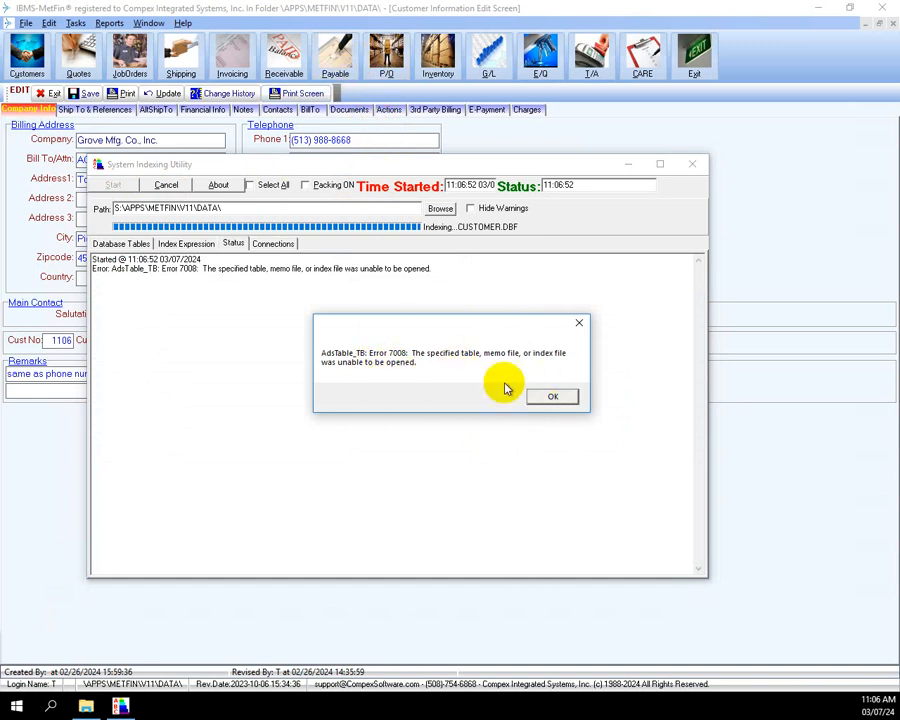
{"action": "left_click", "coordinate": [546, 397]}
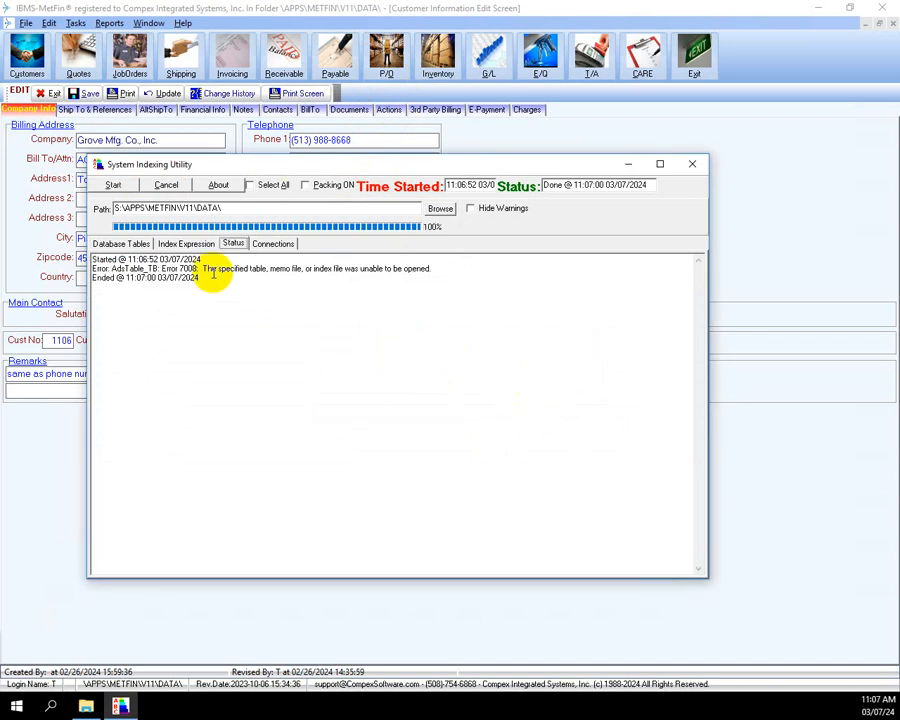
{"action": "left_click", "coordinate": [688, 64]}
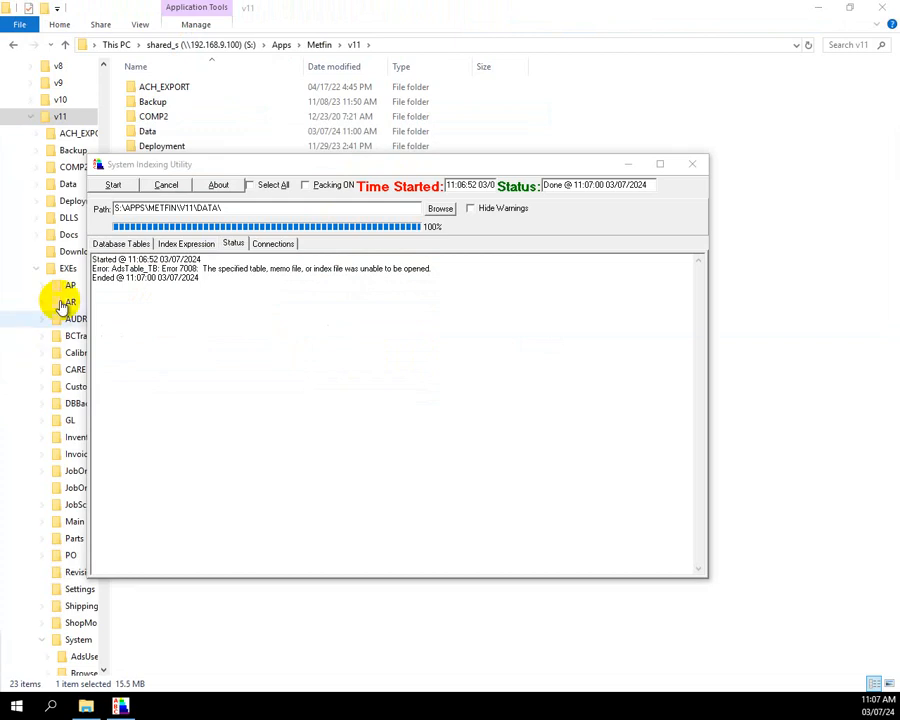
Reselect CUSTOMER under Database Tables and rerun indexing, which completes cleanly at 11:07:11
{"action": "left_click", "coordinate": [120, 246]}
{"action": "left_click", "coordinate": [288, 290]}
{"action": "left_click", "coordinate": [288, 289]}
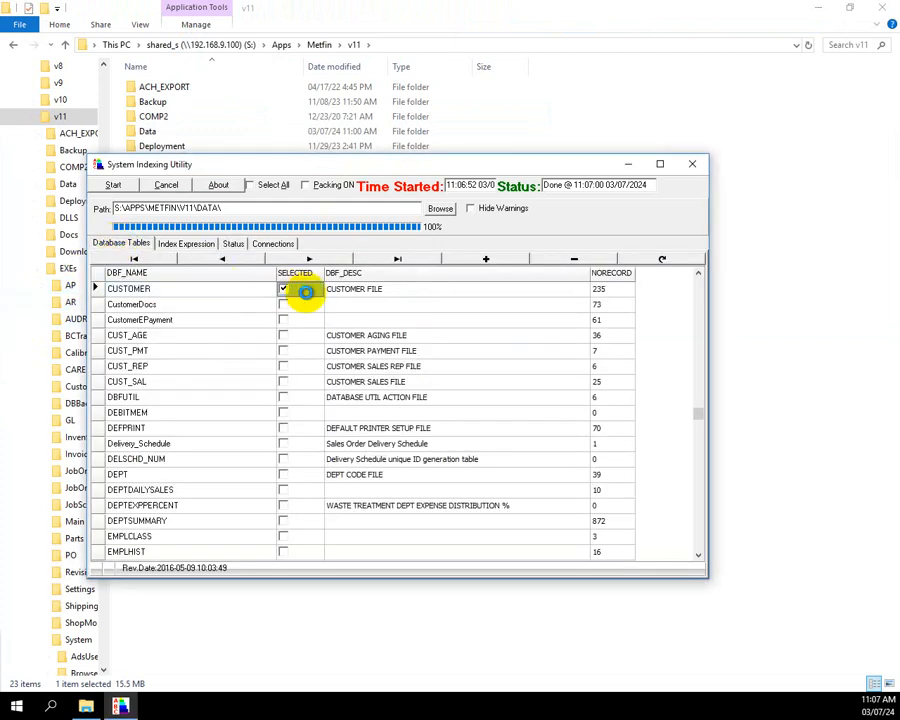
{"action": "left_click", "coordinate": [114, 186]}
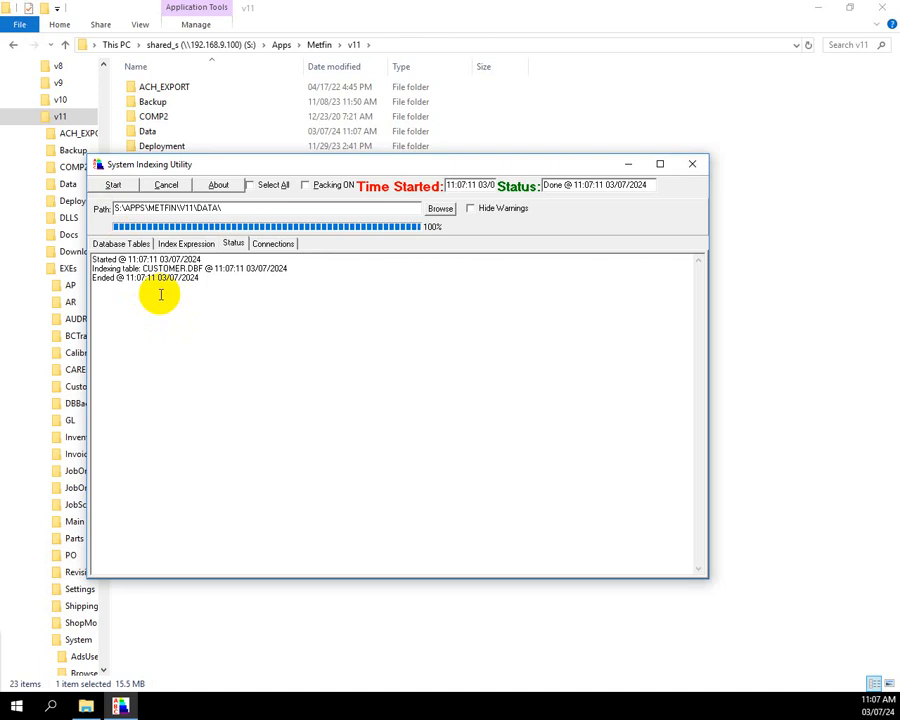
{"action": "left_click", "coordinate": [121, 243]}
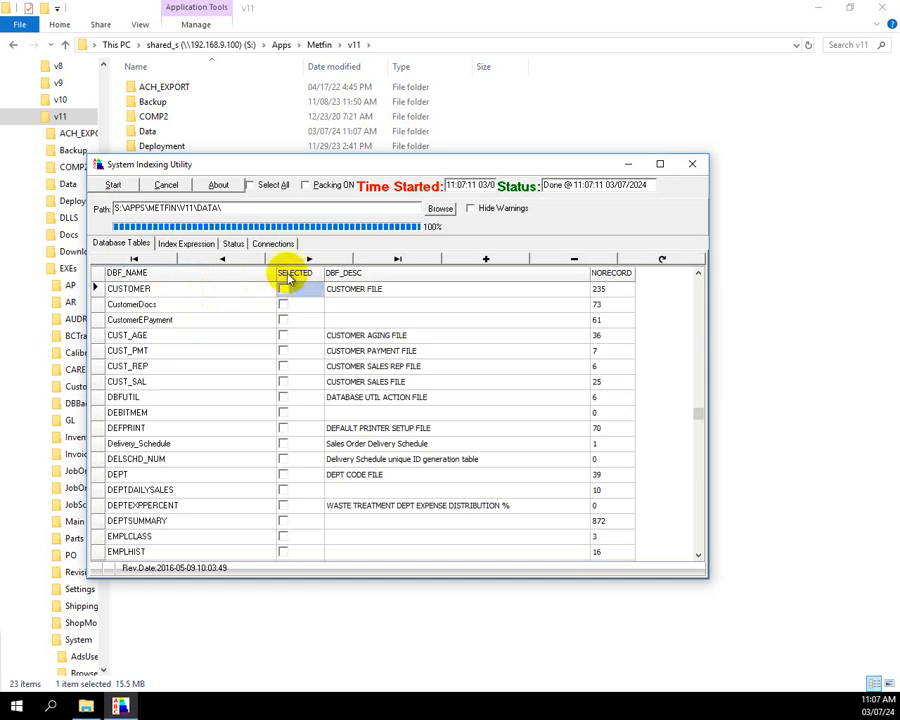
{"action": "left_click", "coordinate": [582, 325]}
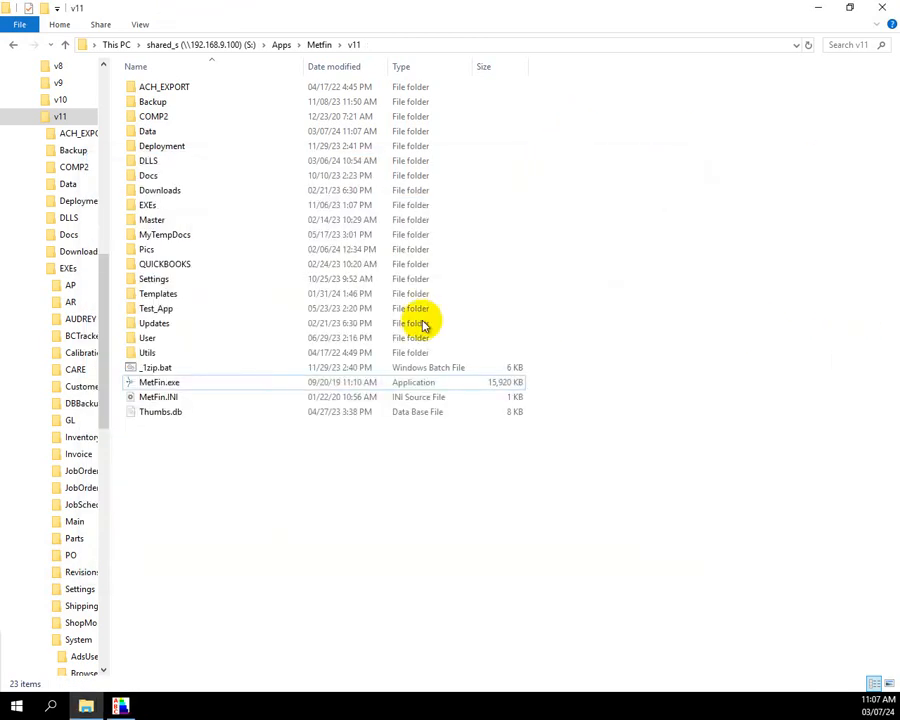
Relaunch MetFin.exe from the v11 folder, accepting the open-file security warning
{"action": "double_click", "coordinate": [177, 386]}
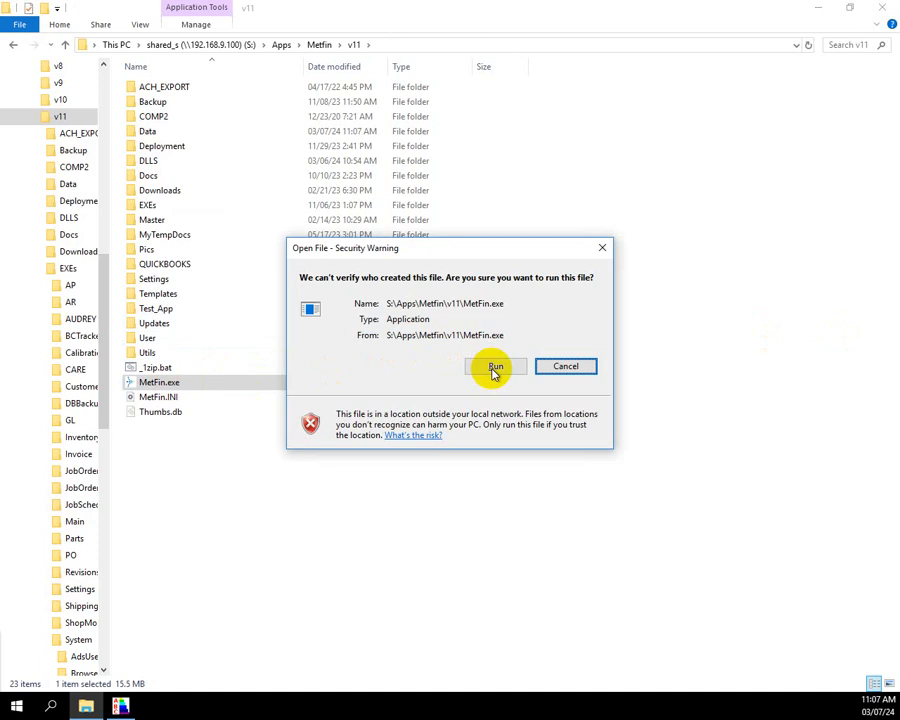
{"action": "left_click", "coordinate": [494, 368]}
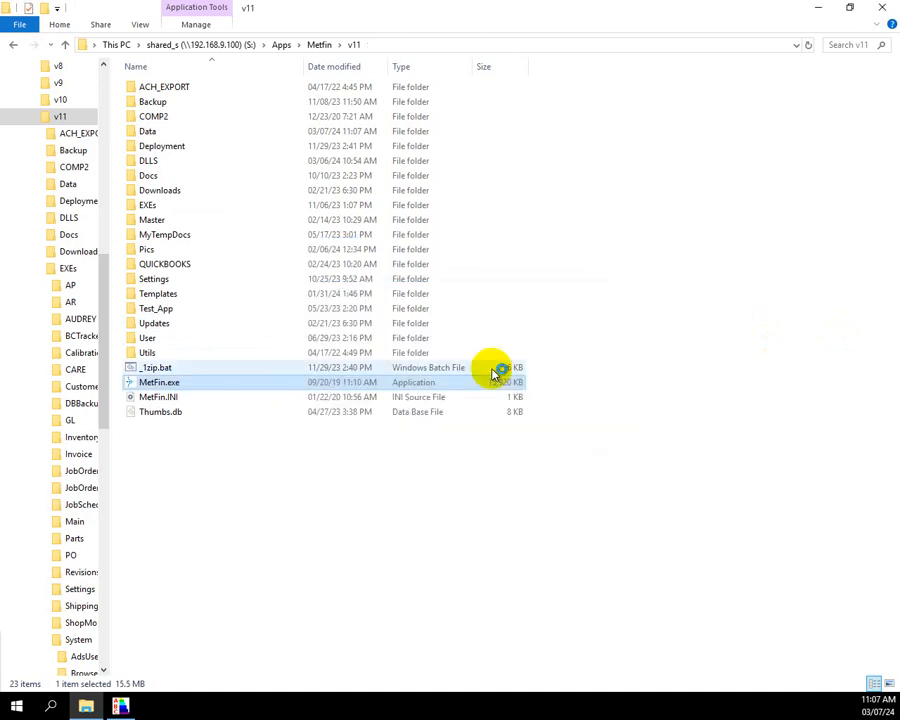
{"action": "key", "text": "alt"}
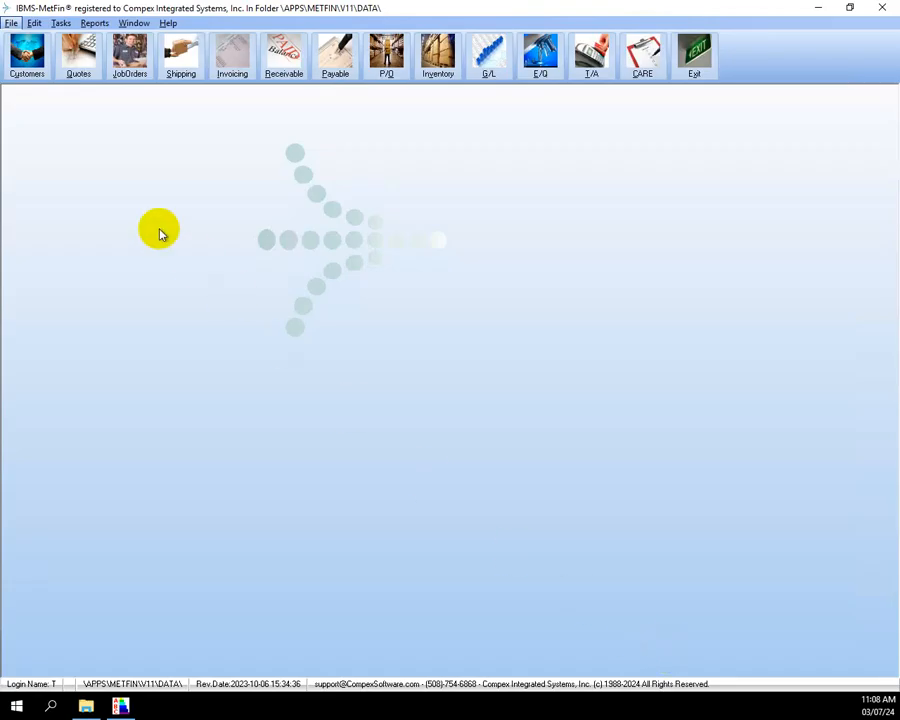
Open the Customer Directory and find FIRST_NAME among the quick search fields
{"action": "left_click", "coordinate": [32, 70]}
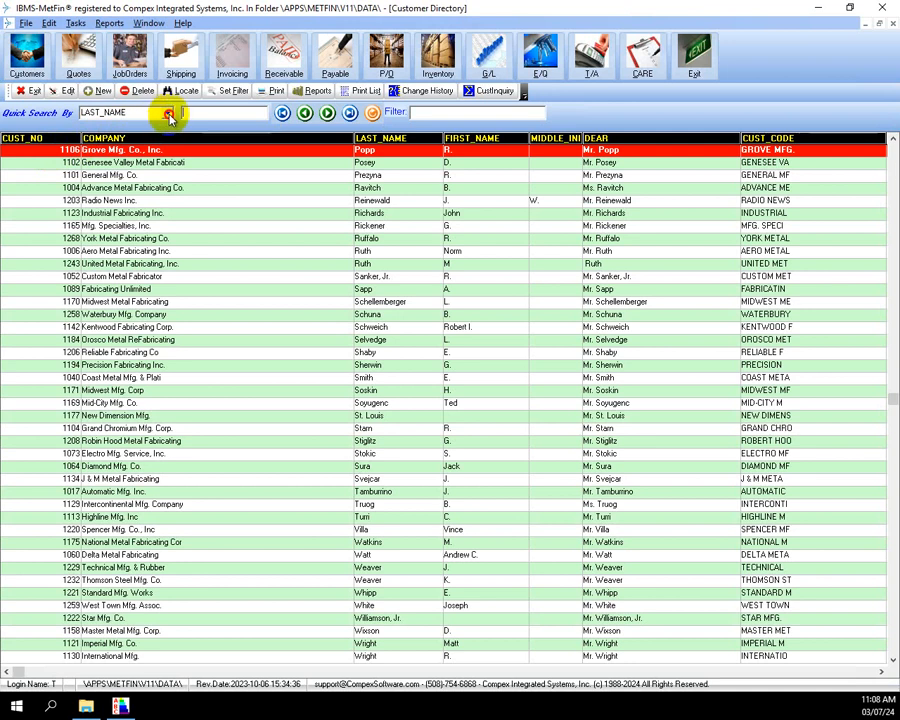
{"action": "left_click", "coordinate": [168, 112]}
{"action": "scroll", "coordinate": [170, 170], "scroll_direction": "down", "scroll_amount": 1}
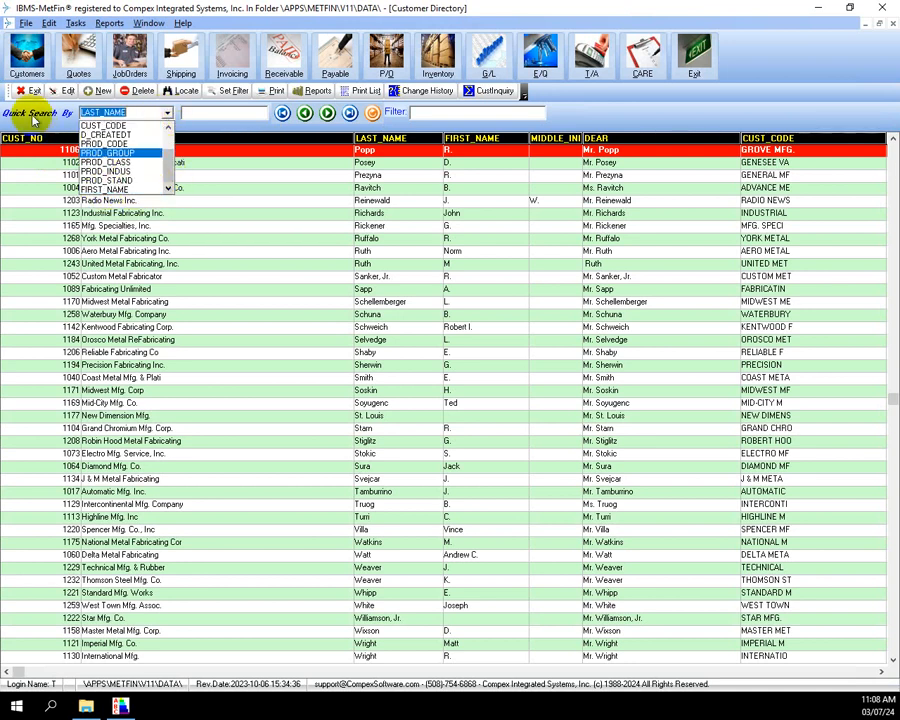
{"action": "left_click", "coordinate": [296, 207]}
Sort the customer list by FIRST_NAME, LAST_NAME, FIRST_NAME again, then COMPANY
{"action": "left_click", "coordinate": [468, 139]}
{"action": "left_click", "coordinate": [404, 140]}
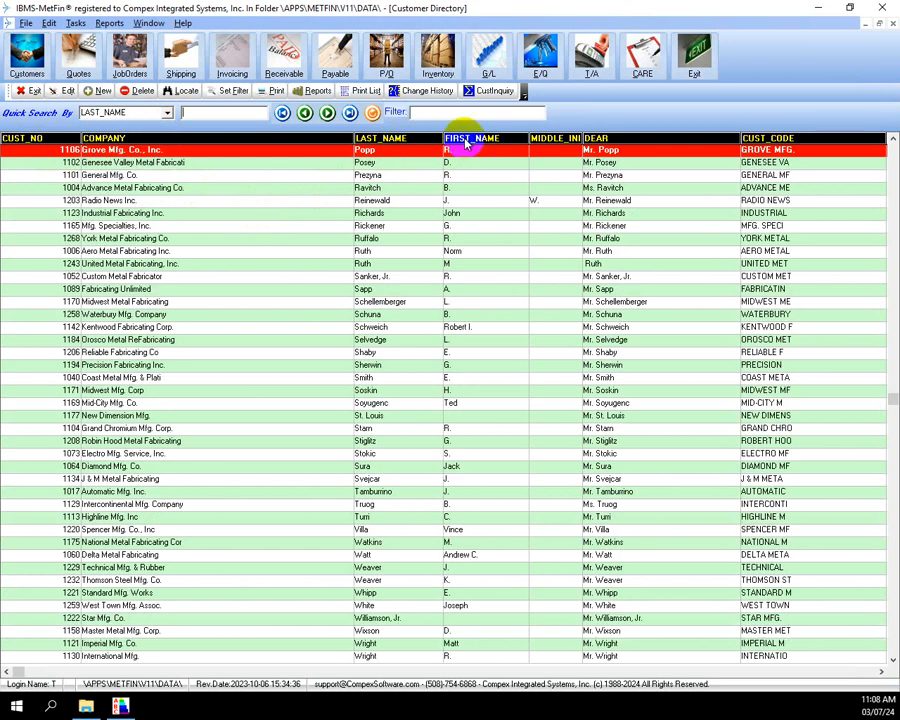
{"action": "left_click", "coordinate": [470, 138]}
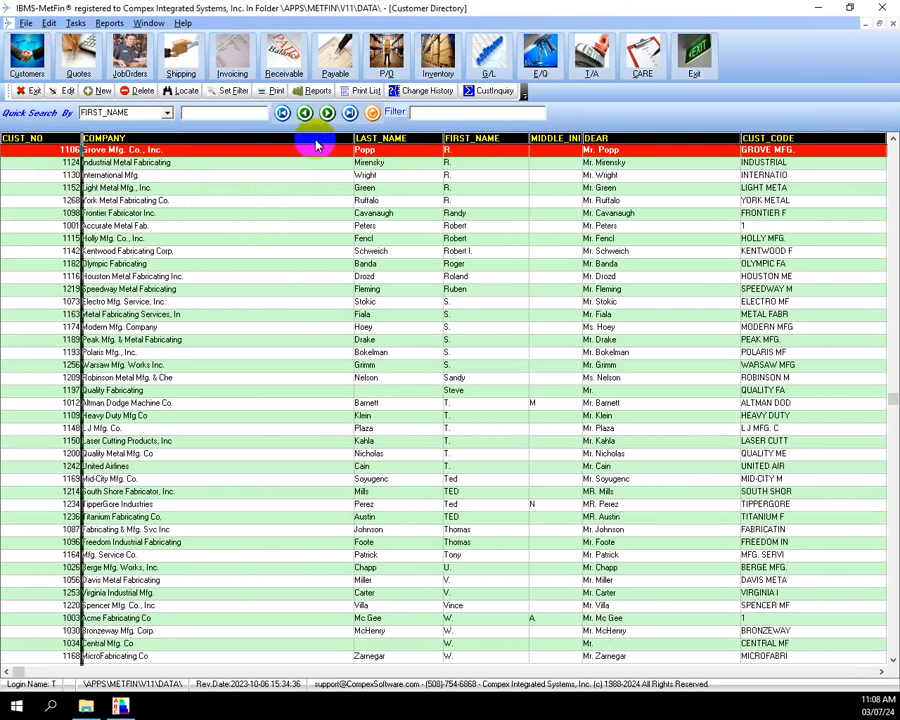
{"action": "left_click", "coordinate": [317, 140]}
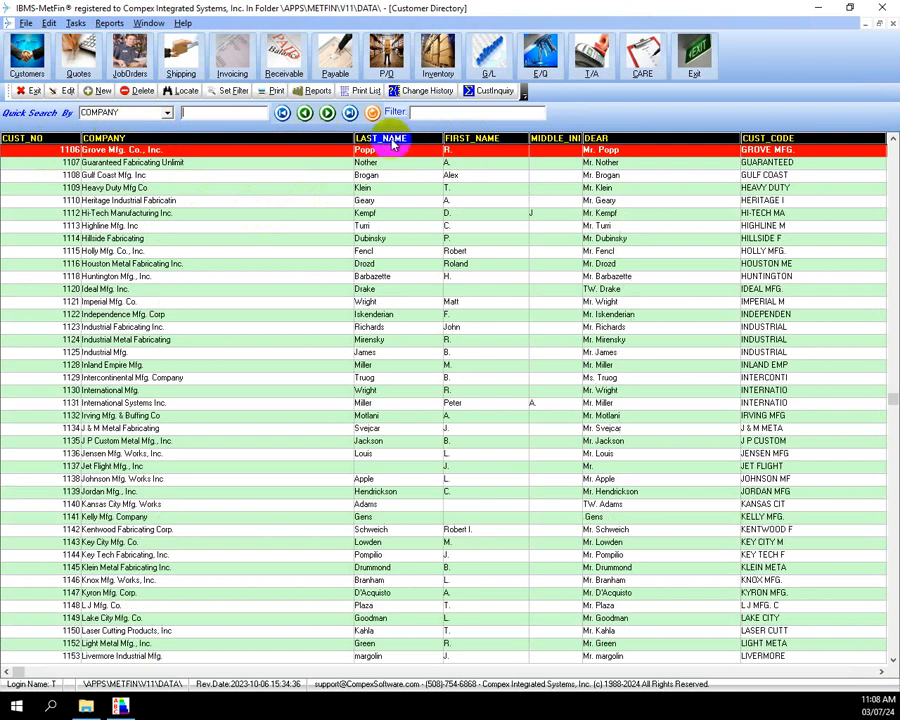